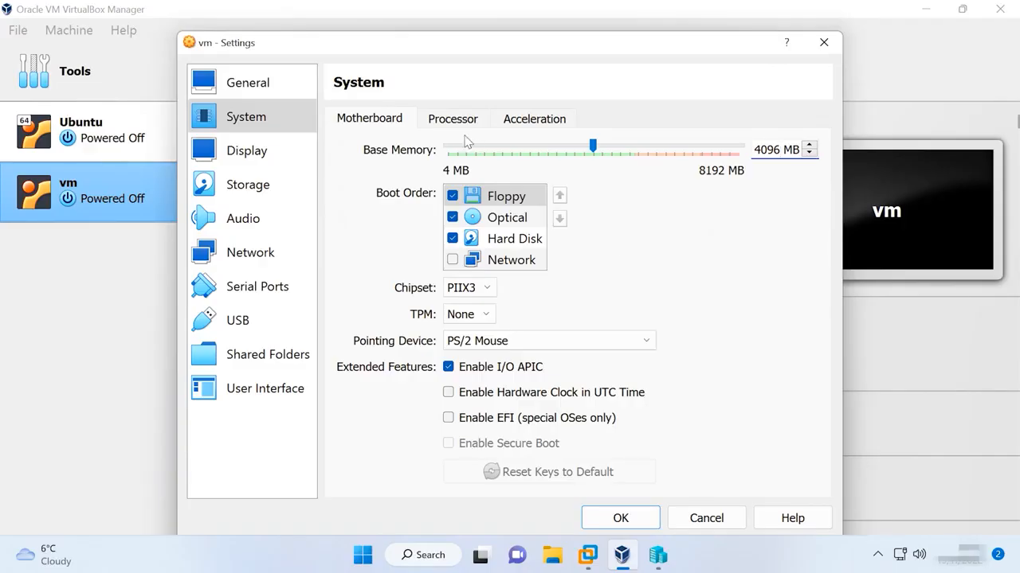
Raise the vm machine's processor count from 2 to 4 in the Processor settings.
{"action": "left_click", "coordinate": [459, 125]}
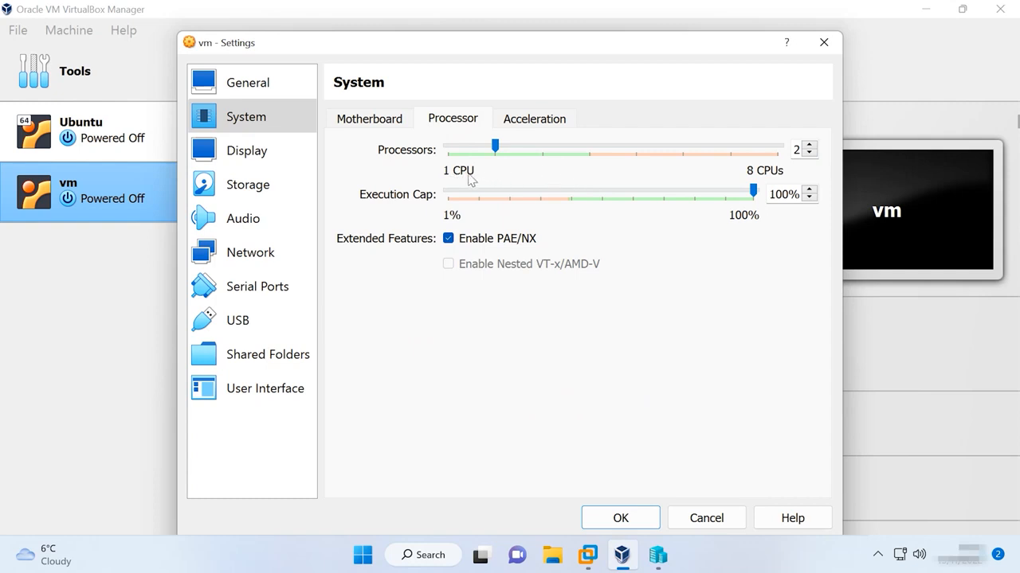
{"action": "left_click_drag", "start_coordinate": [495, 147], "coordinate": [448, 147]}
{"action": "left_click", "coordinate": [809, 145]}
{"action": "left_click", "coordinate": [809, 146]}
{"action": "left_click", "coordinate": [810, 145]}
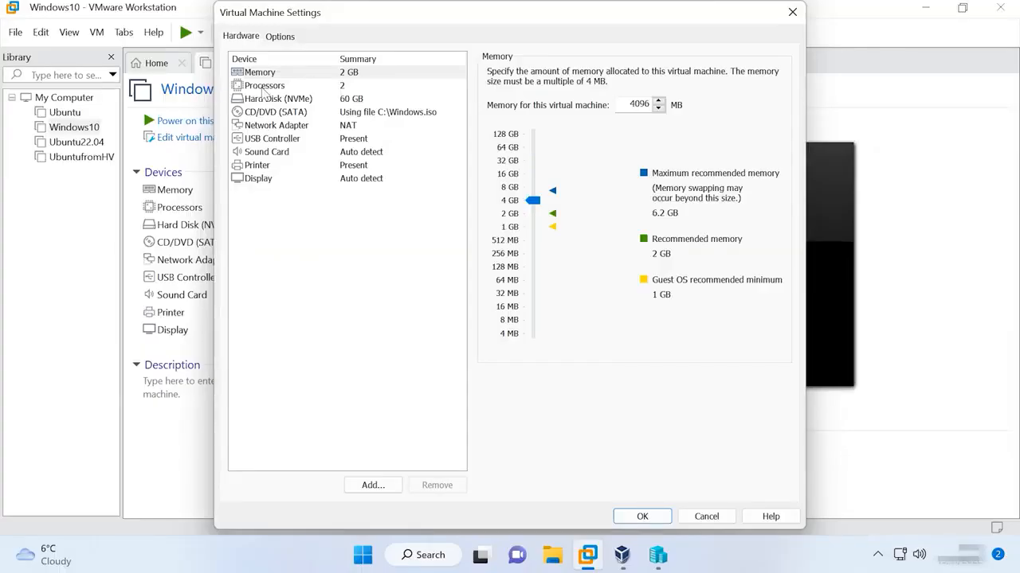
Set Windows10's Number of cores per processor to 2, giving 4 cores in total.
{"action": "left_click", "coordinate": [268, 88]}
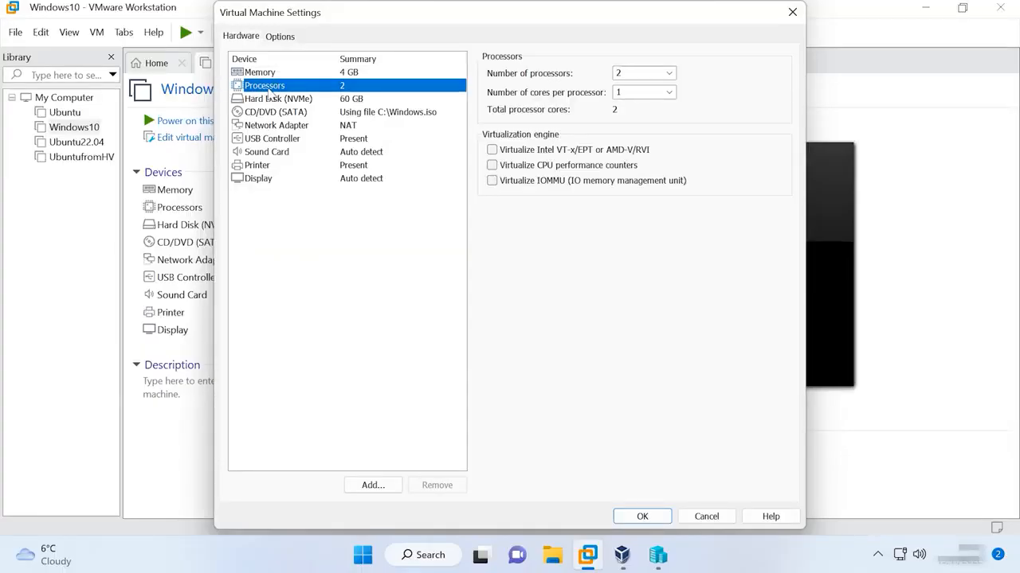
{"action": "left_click", "coordinate": [669, 93]}
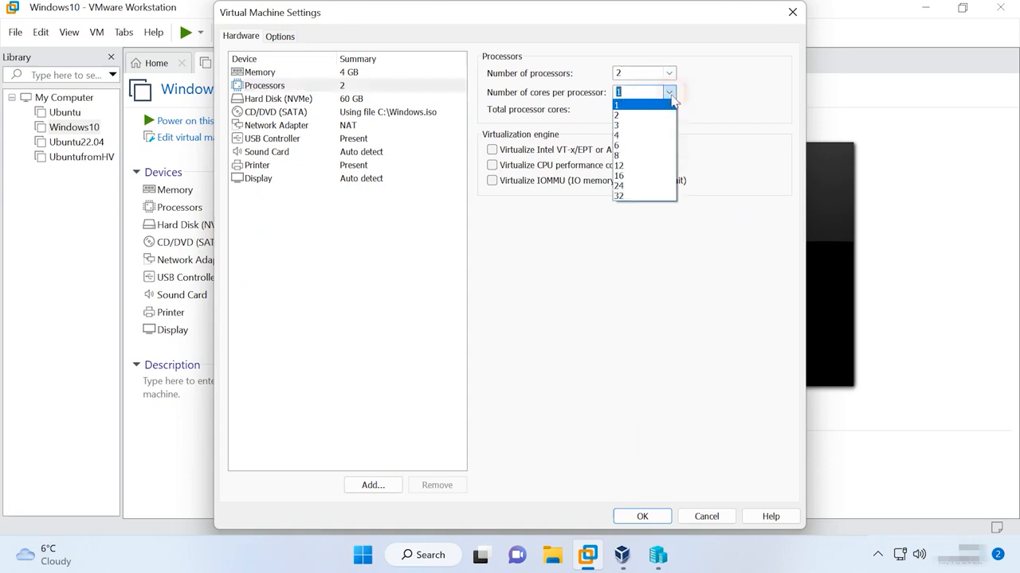
{"action": "left_click", "coordinate": [653, 116]}
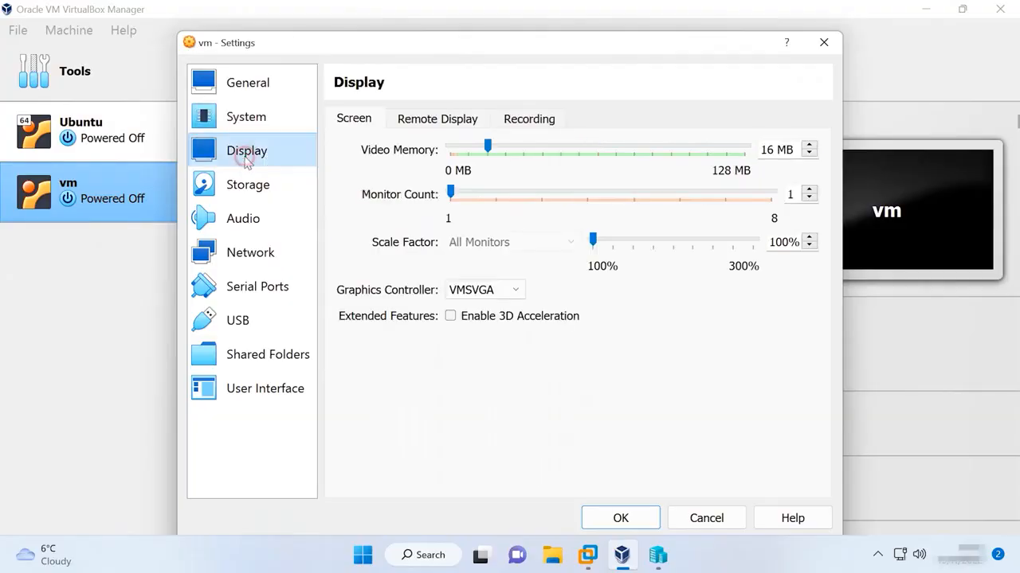
Tick Enable 3D Acceleration for the vm, then bring up Windows10's Display settings.
{"action": "left_click", "coordinate": [450, 316]}
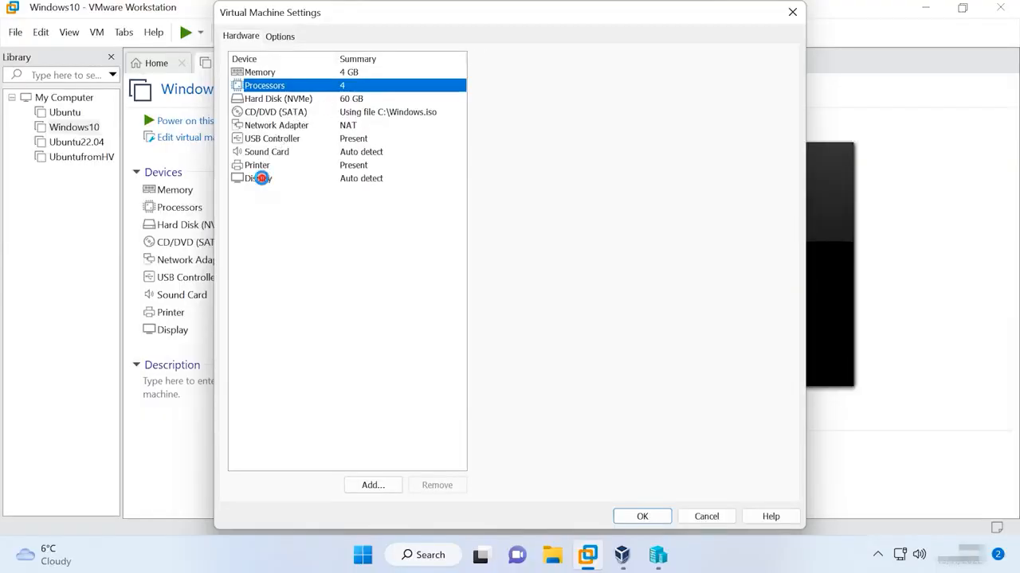
{"action": "left_click", "coordinate": [267, 180]}
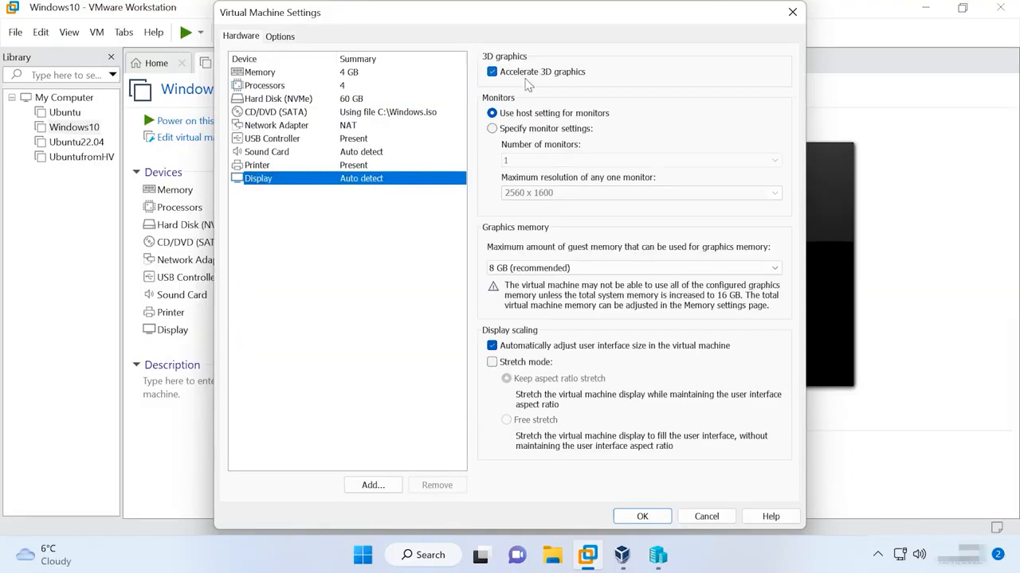
Keep Windows10's graphics memory at 8 GB (recommended) with 3D graphics acceleration on.
{"action": "left_click", "coordinate": [603, 264]}
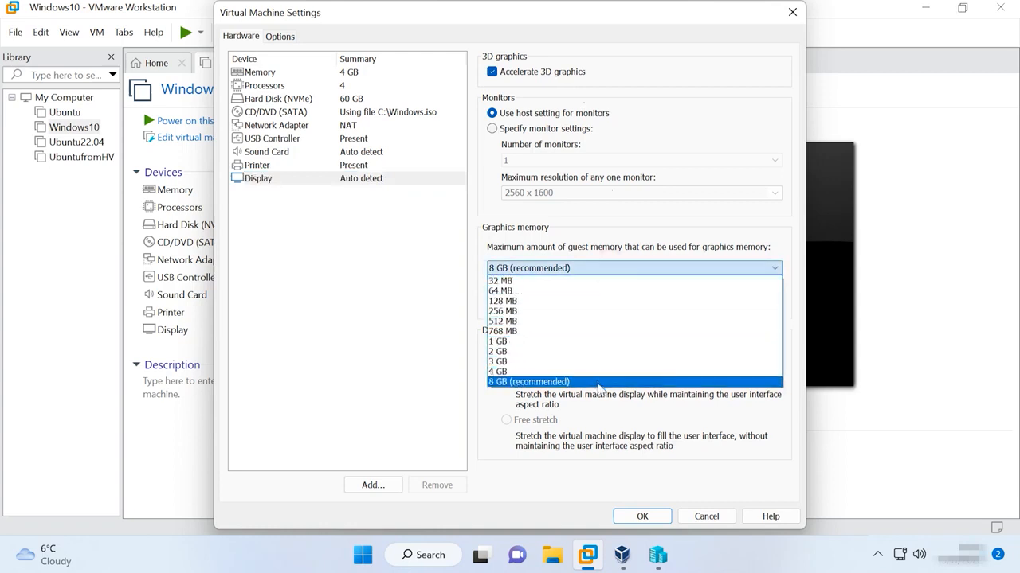
{"action": "left_click", "coordinate": [610, 272]}
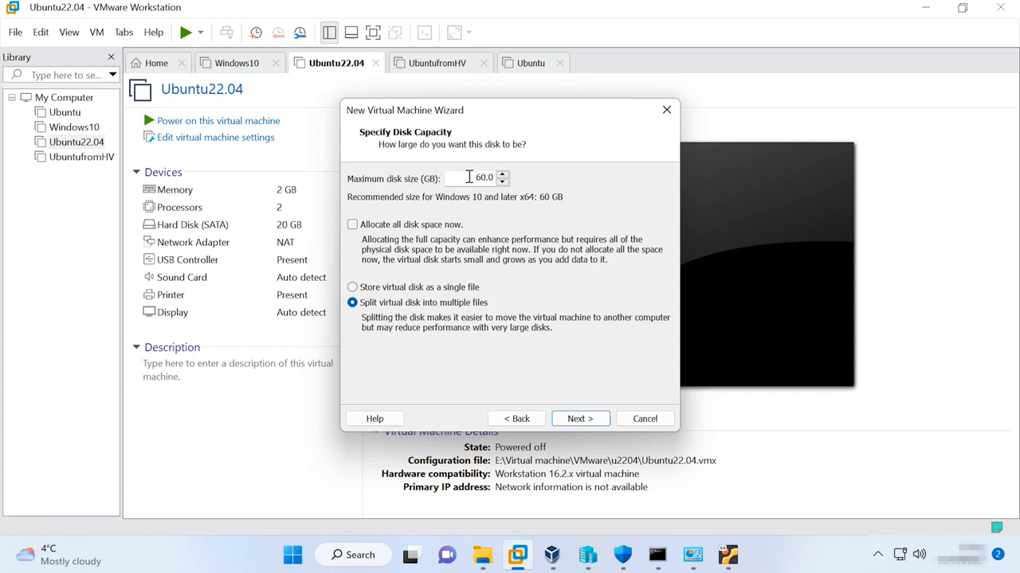
Set the new disk to 30 GB, allocated now and split into multiple files.
{"action": "double_click", "coordinate": [475, 177]}
{"action": "type", "text": "30"}
{"action": "left_click", "coordinate": [493, 212]}
{"action": "left_click", "coordinate": [403, 226]}
{"action": "left_click", "coordinate": [402, 287]}
{"action": "left_click", "coordinate": [379, 303]}
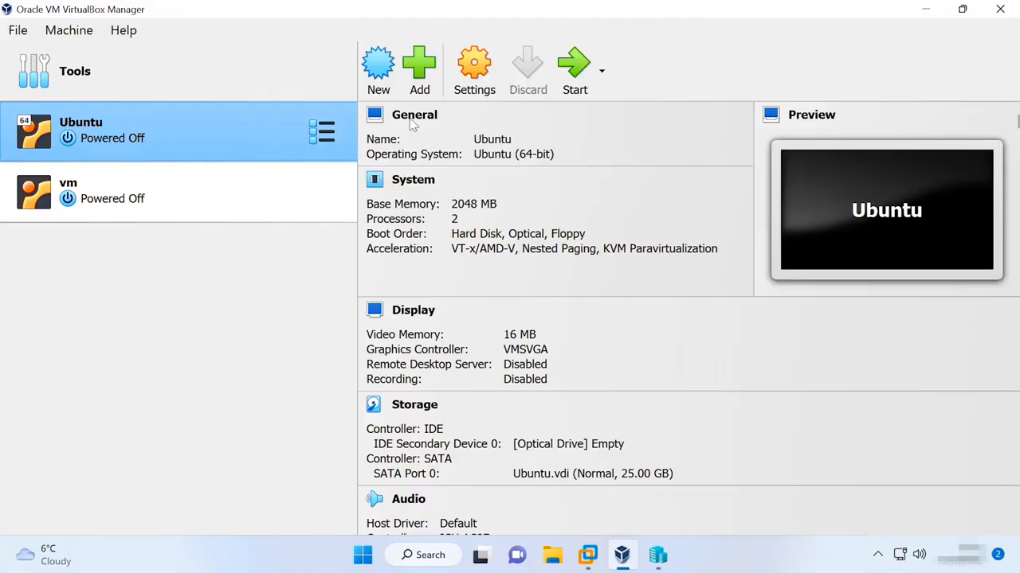
Start Ubuntu, insert the Guest Additions CD image, and run its installer.
{"action": "left_click", "coordinate": [575, 90]}
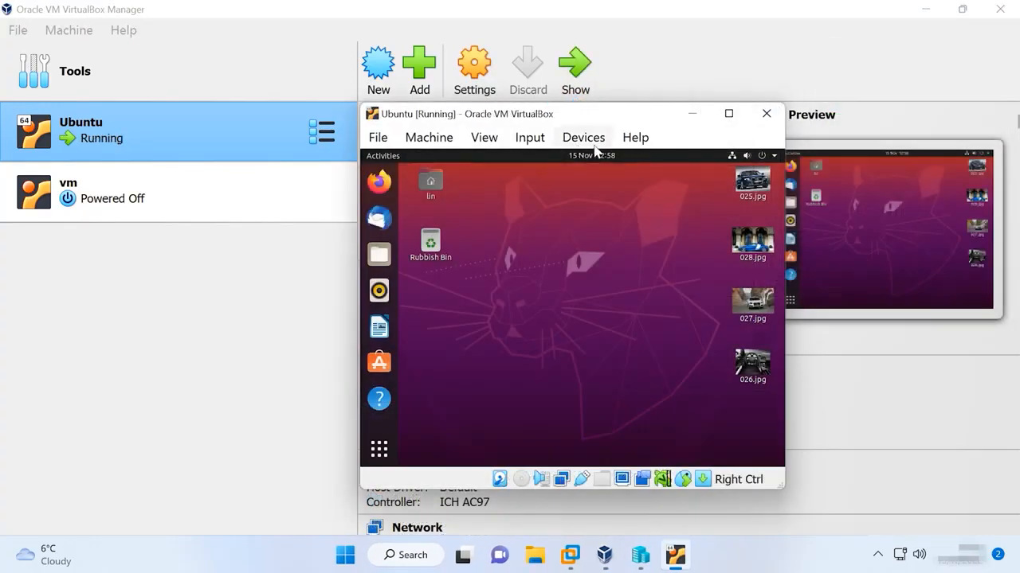
{"action": "left_click", "coordinate": [586, 140]}
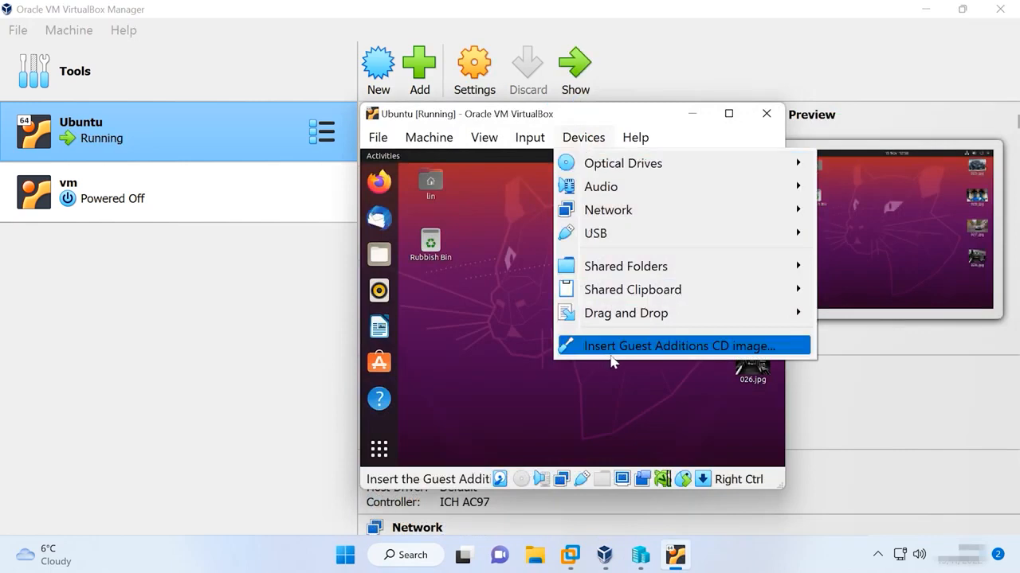
{"action": "left_click", "coordinate": [683, 347]}
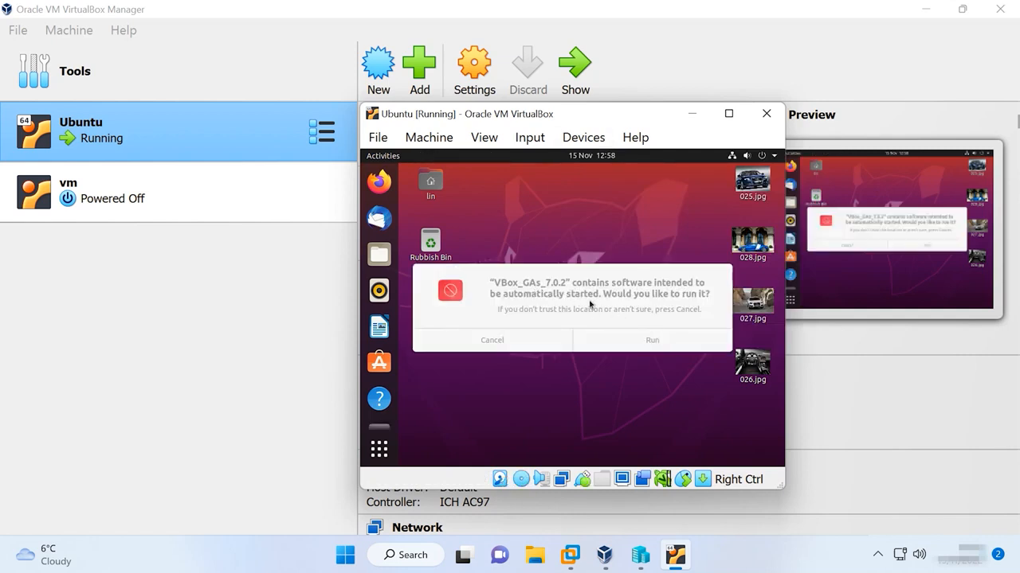
{"action": "left_click", "coordinate": [643, 348]}
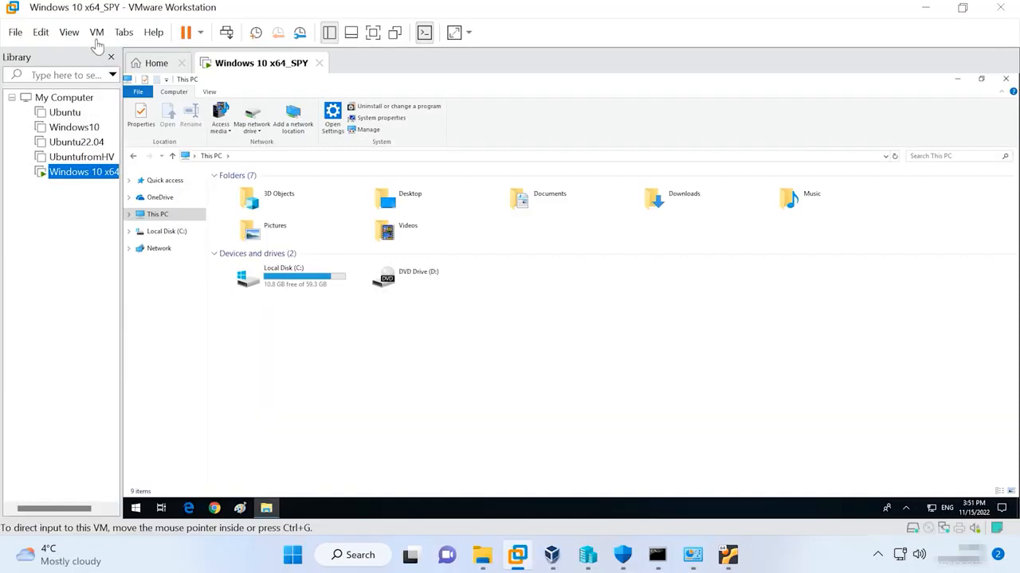
Choose Update VMware Tools and select the VMware Tools DVD Drive (D:) in This PC.
{"action": "left_click", "coordinate": [95, 34]}
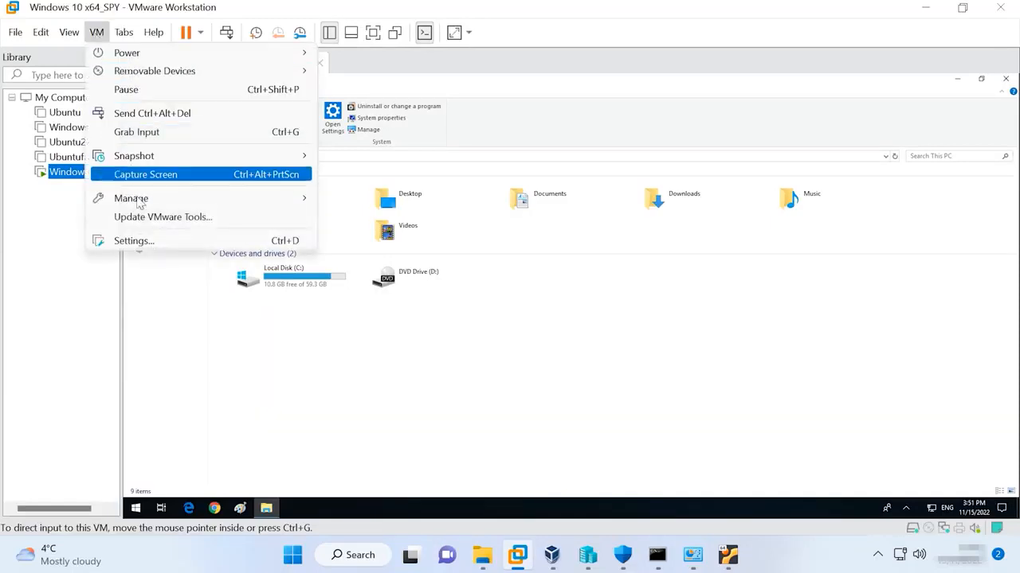
{"action": "left_click", "coordinate": [180, 221]}
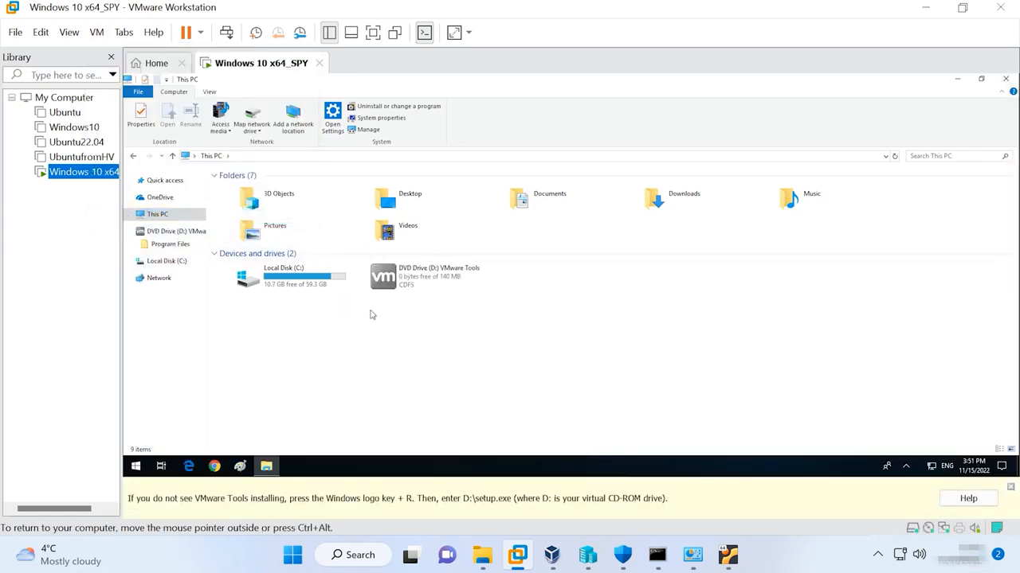
{"action": "left_click", "coordinate": [405, 282]}
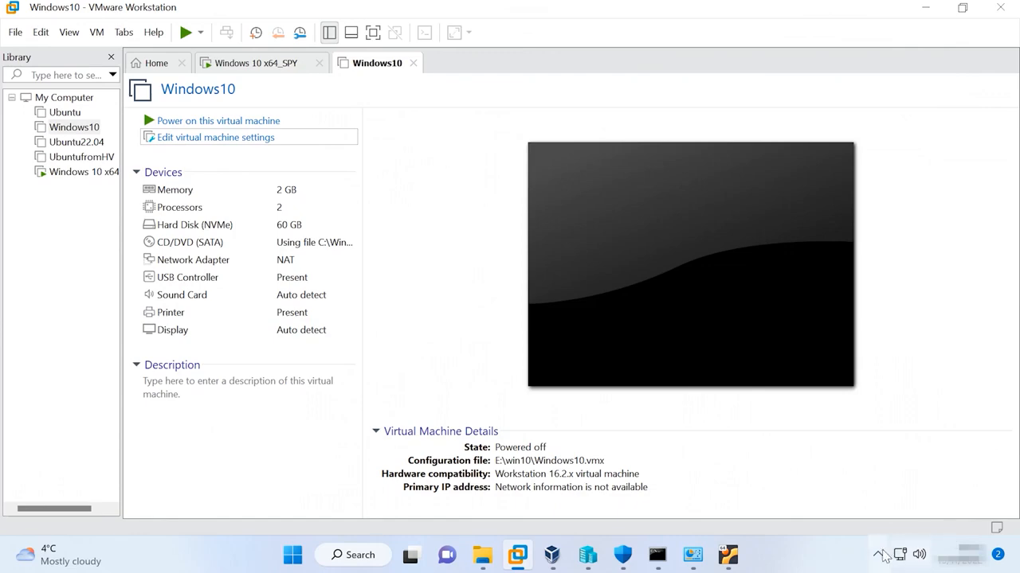
Go to Windows Security's virus & threat protection settings and open the Exclusions list.
{"action": "left_click", "coordinate": [878, 554]}
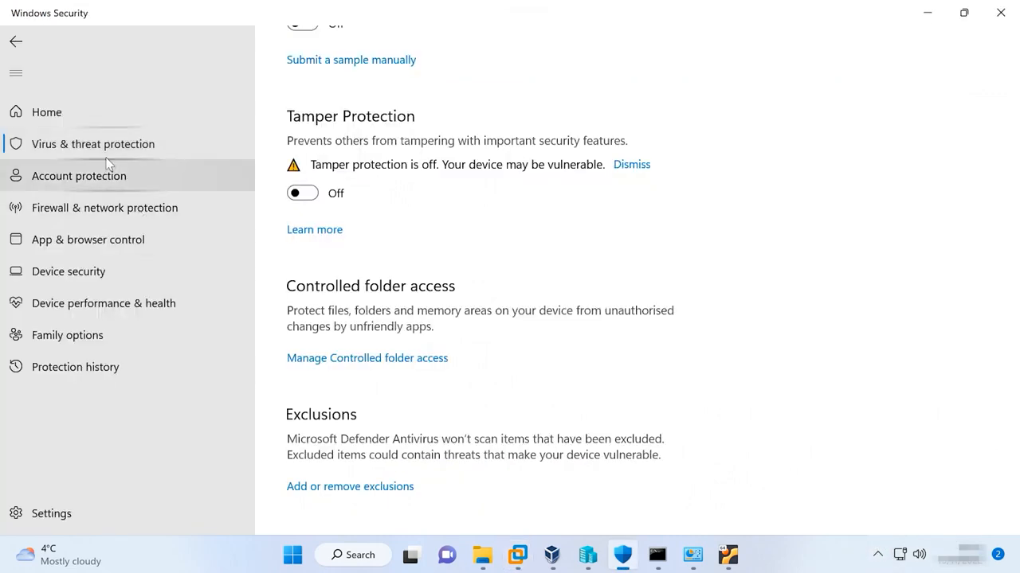
{"action": "left_click", "coordinate": [109, 156]}
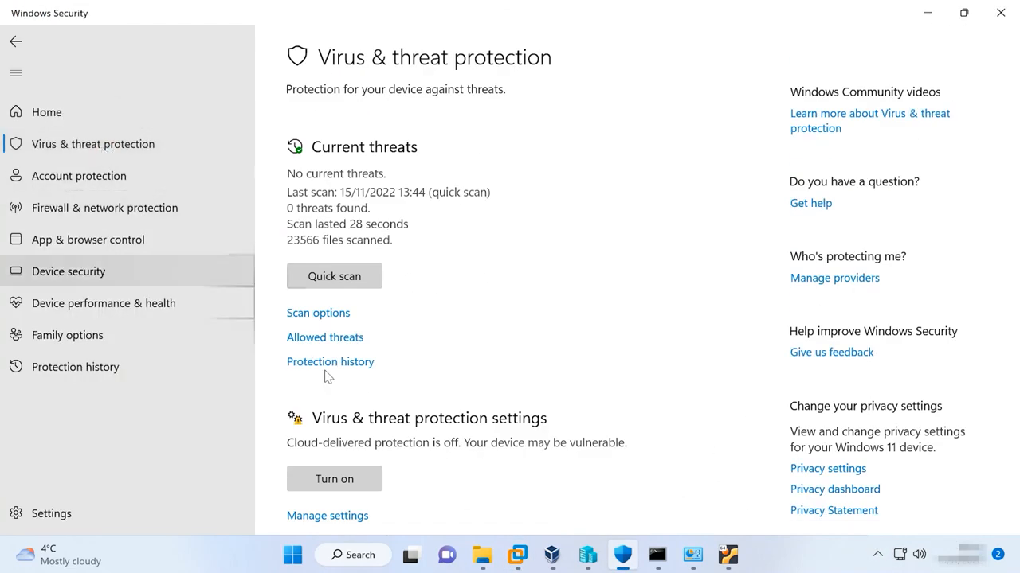
{"action": "scroll", "coordinate": [414, 430], "scroll_direction": "down", "scroll_amount": 2}
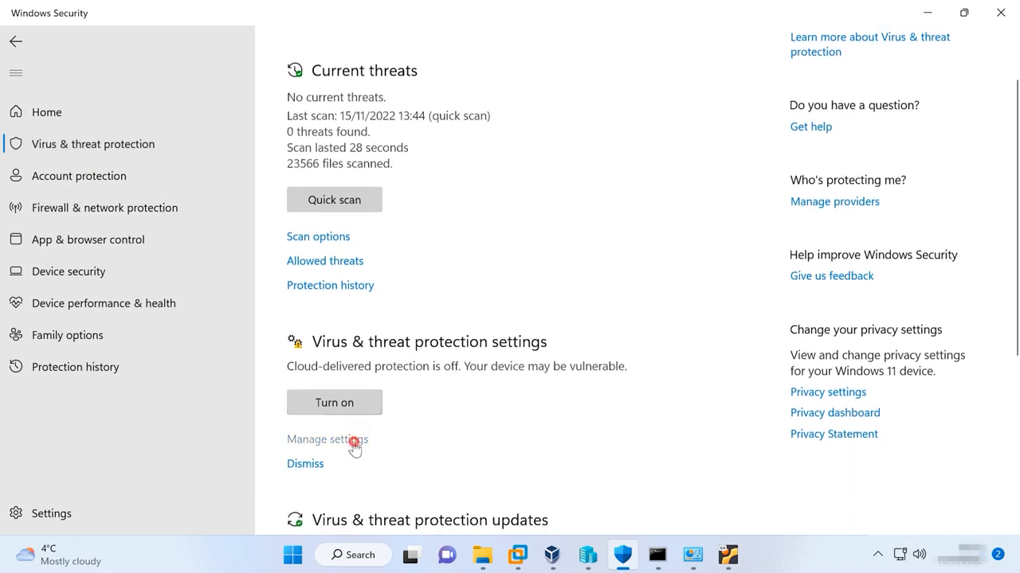
{"action": "left_click", "coordinate": [353, 443]}
{"action": "scroll", "coordinate": [358, 450], "scroll_direction": "down", "scroll_amount": 5}
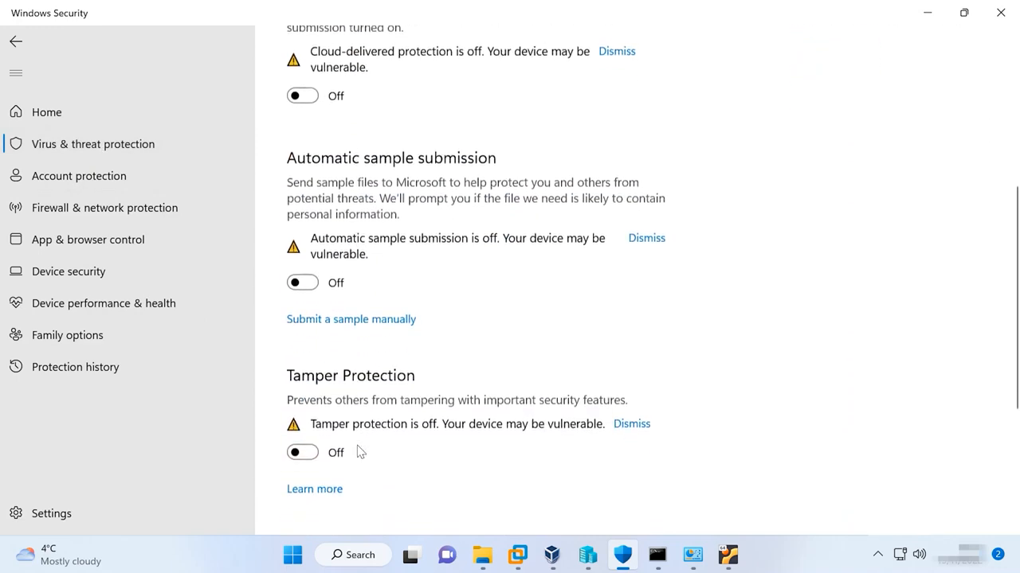
{"action": "scroll", "coordinate": [358, 452], "scroll_direction": "down", "scroll_amount": 3}
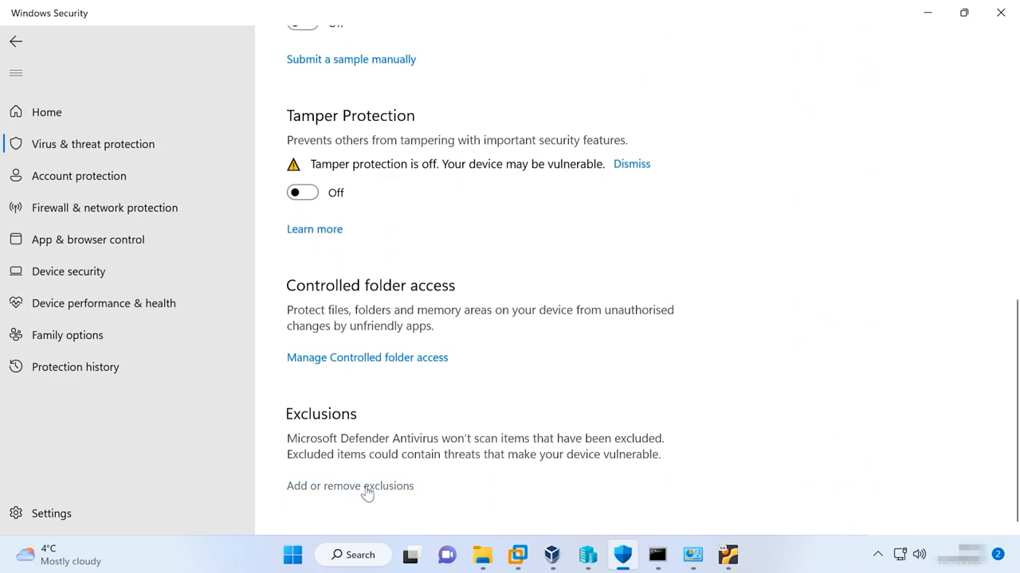
{"action": "left_click", "coordinate": [365, 487]}
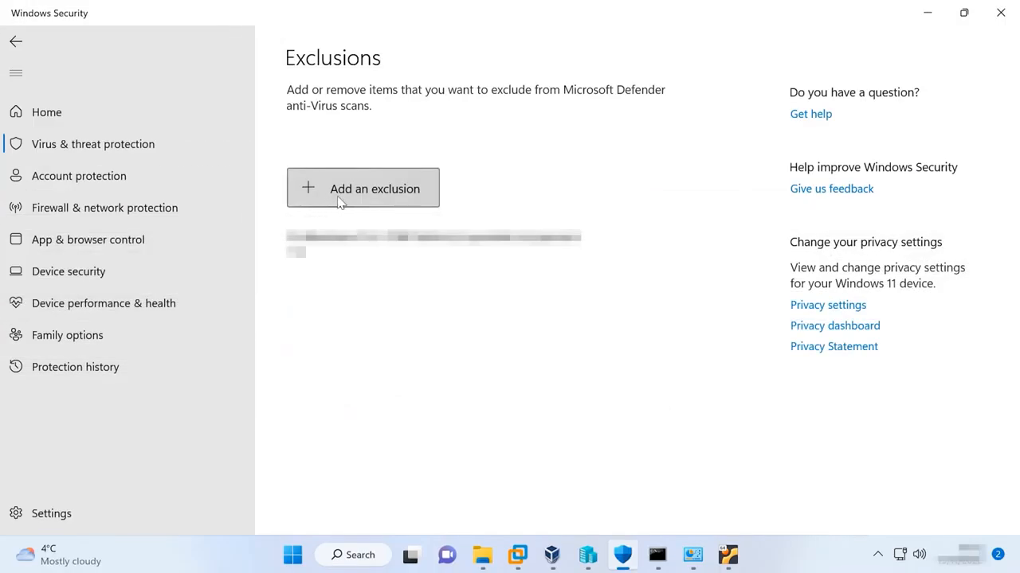
Add the win10 folder on New Volume (E:) as a folder exclusion.
{"action": "left_click", "coordinate": [348, 199]}
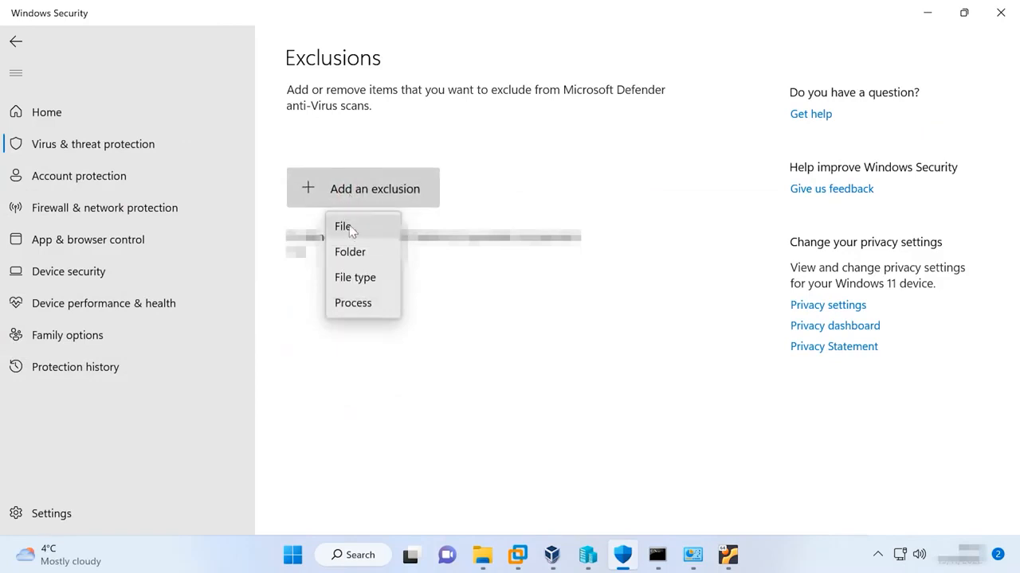
{"action": "left_click", "coordinate": [353, 251]}
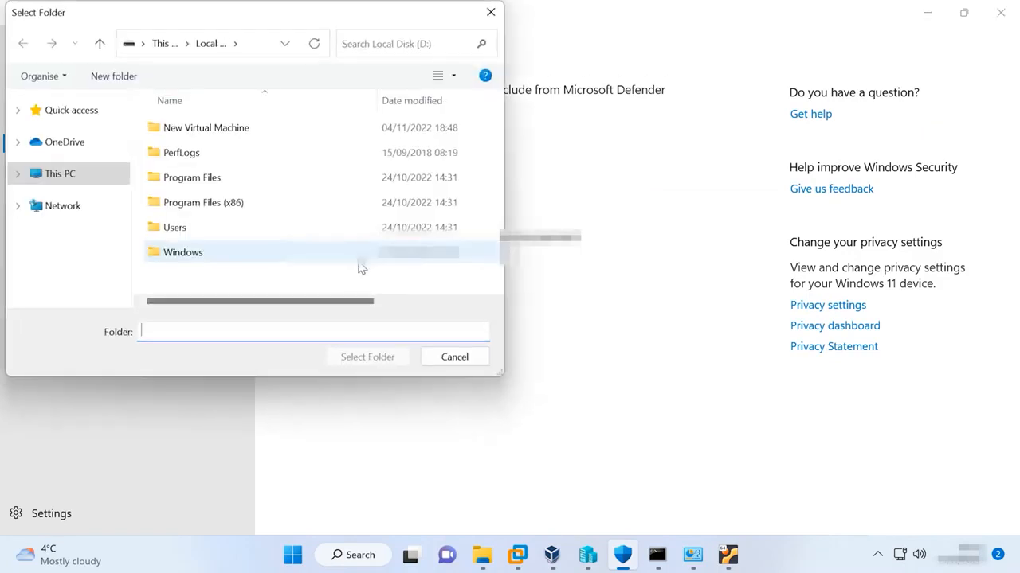
{"action": "left_click", "coordinate": [93, 185]}
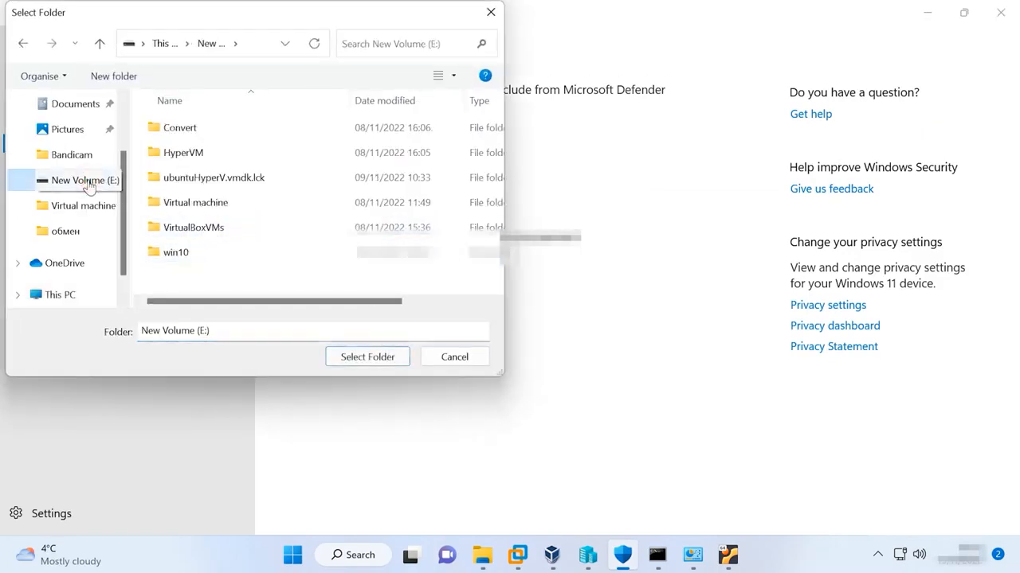
{"action": "left_click", "coordinate": [185, 262]}
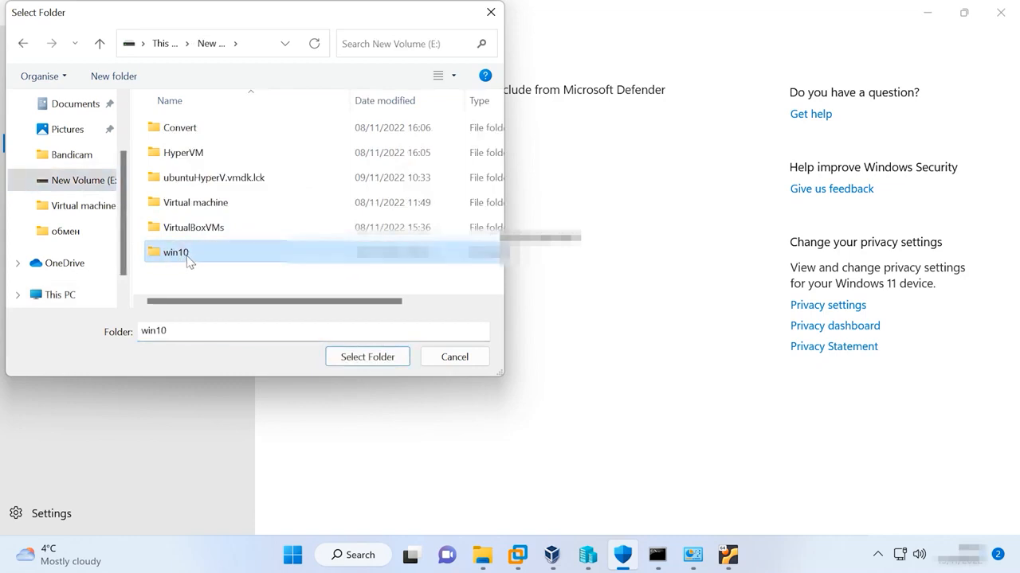
{"action": "left_click", "coordinate": [364, 358]}
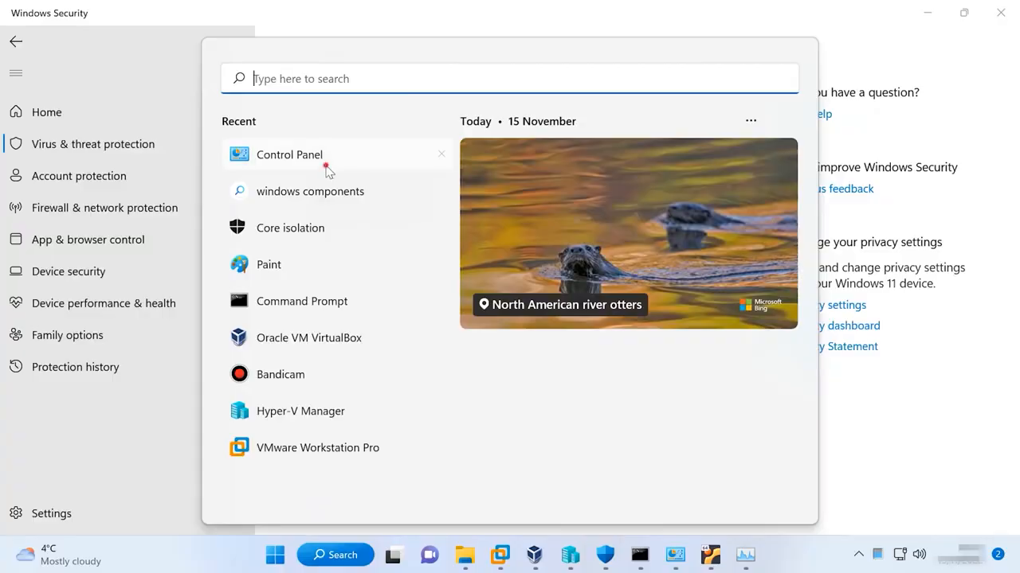
Remove StarWind V2V Converter V9.0 (build 268) via Control Panel's Uninstall a program list.
{"action": "left_click", "coordinate": [325, 167]}
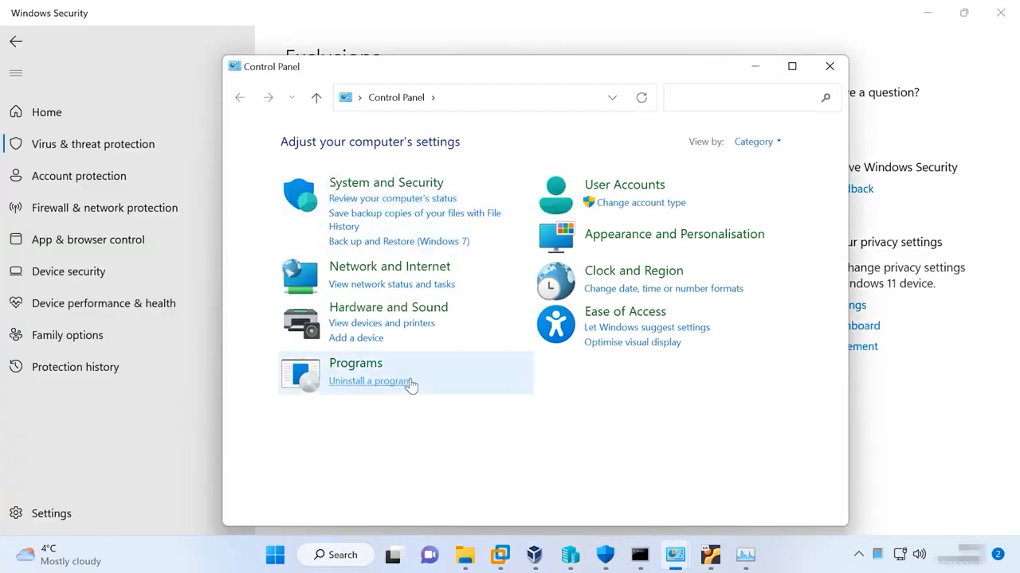
{"action": "left_click", "coordinate": [381, 383]}
{"action": "key", "text": "g"}
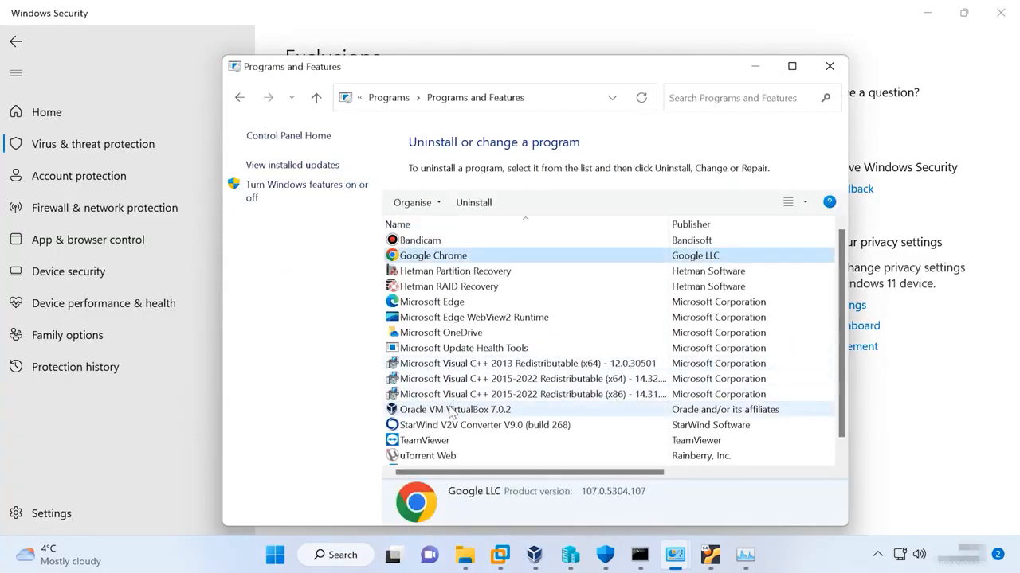
{"action": "left_click", "coordinate": [456, 427]}
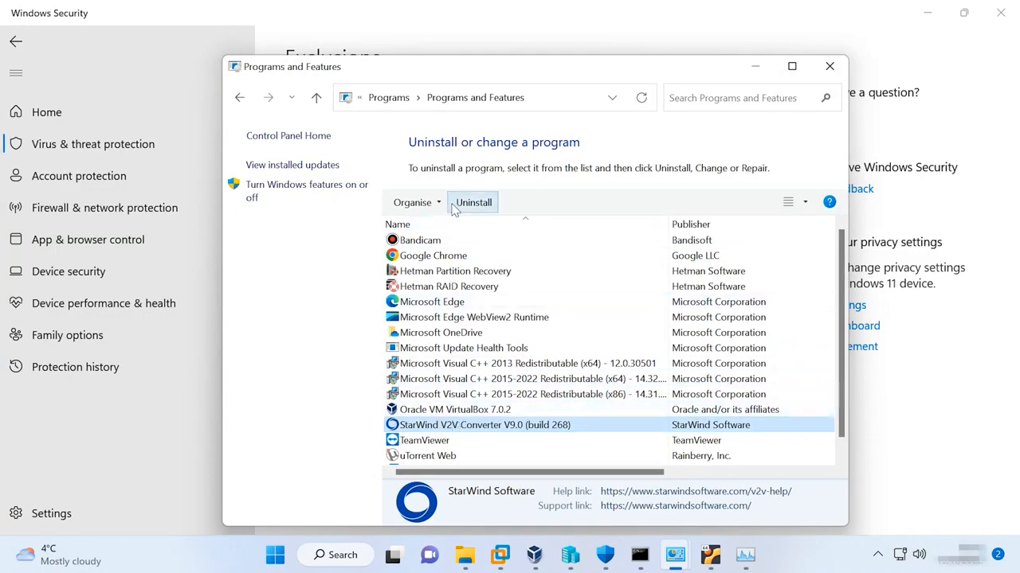
{"action": "left_click", "coordinate": [477, 205]}
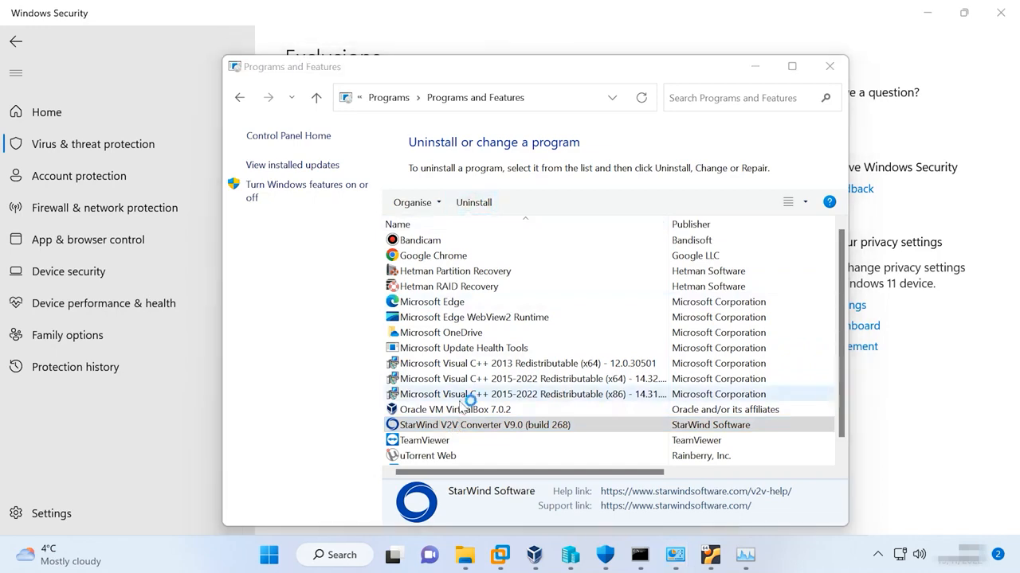
{"action": "left_click", "coordinate": [559, 330]}
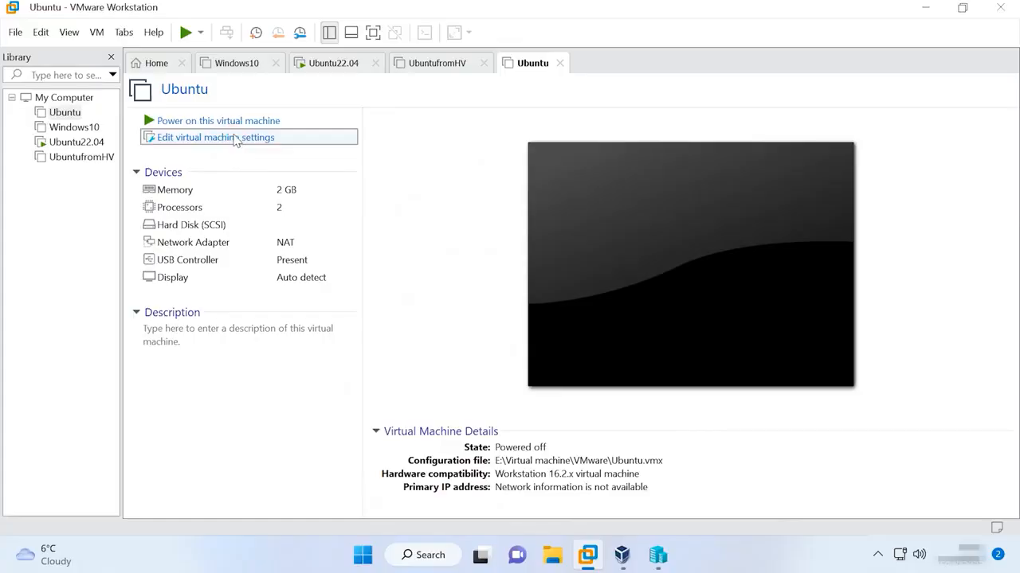
Tick Virtualize Intel VT-x/EPT or AMD-V/RVI in the Ubuntu machine's Processors settings.
{"action": "left_click", "coordinate": [234, 137]}
{"action": "left_click", "coordinate": [271, 86]}
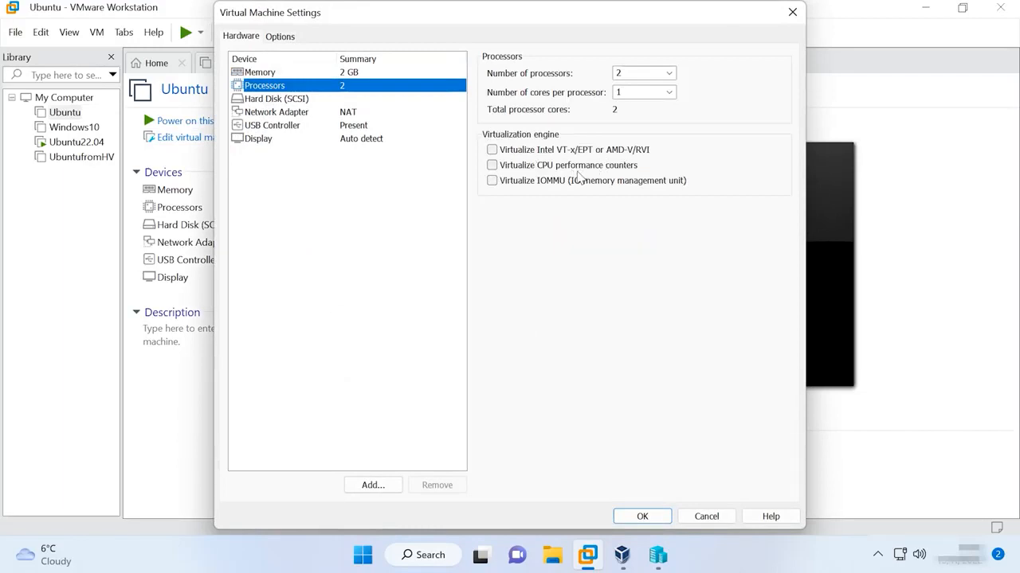
{"action": "left_click", "coordinate": [491, 150]}
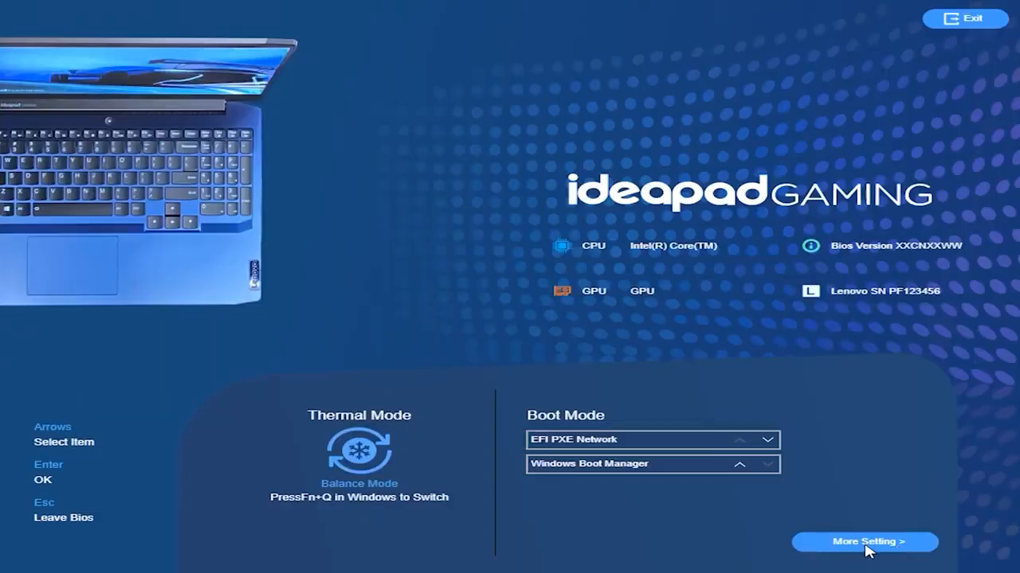
Set Intel(R) Virtualization Technology to Enabled under BIOS Configuration, then save and exit with F10.
{"action": "left_click", "coordinate": [883, 547]}
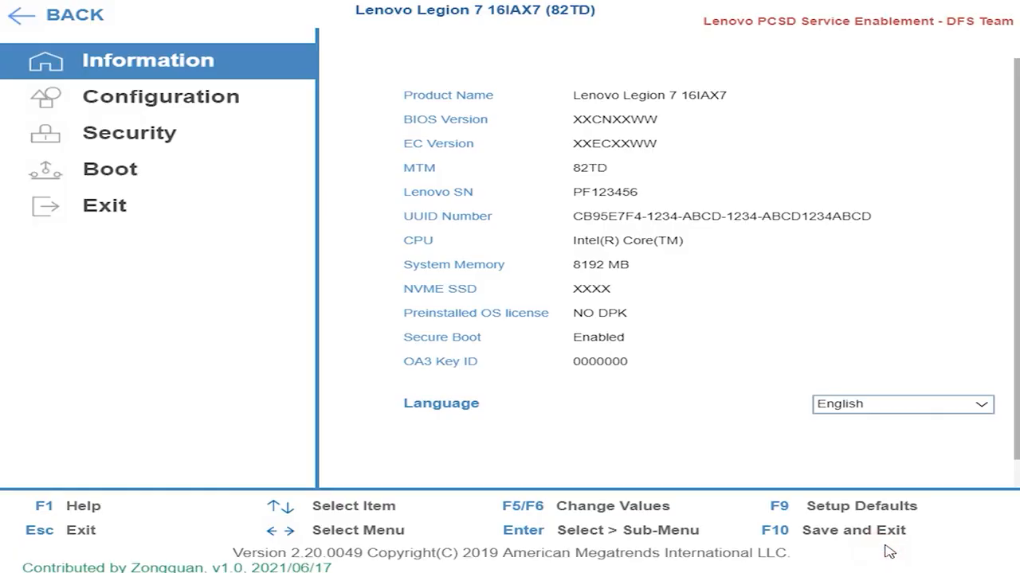
{"action": "left_click", "coordinate": [188, 105]}
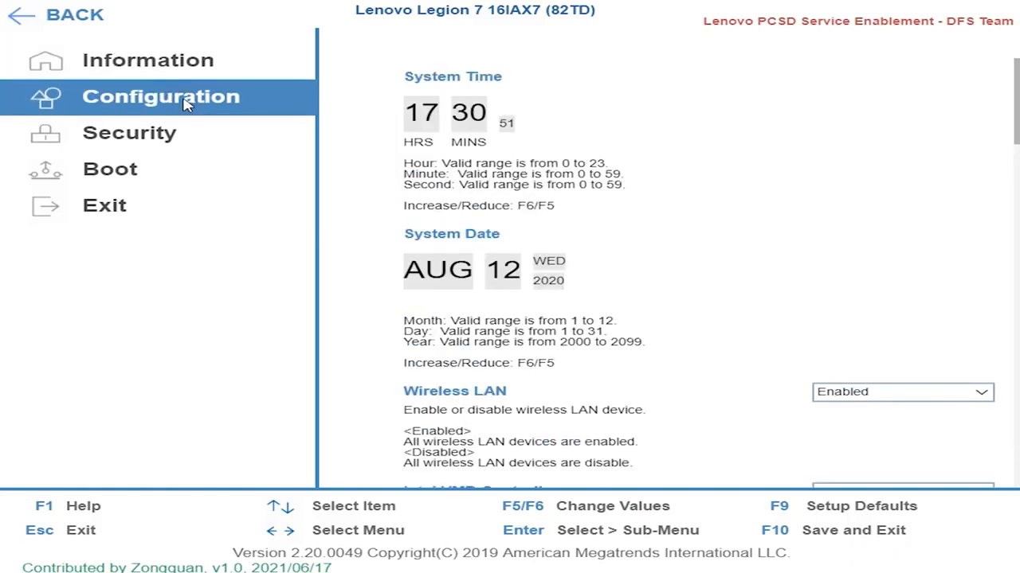
{"action": "scroll", "coordinate": [1016, 117], "scroll_direction": "down", "scroll_amount": 8}
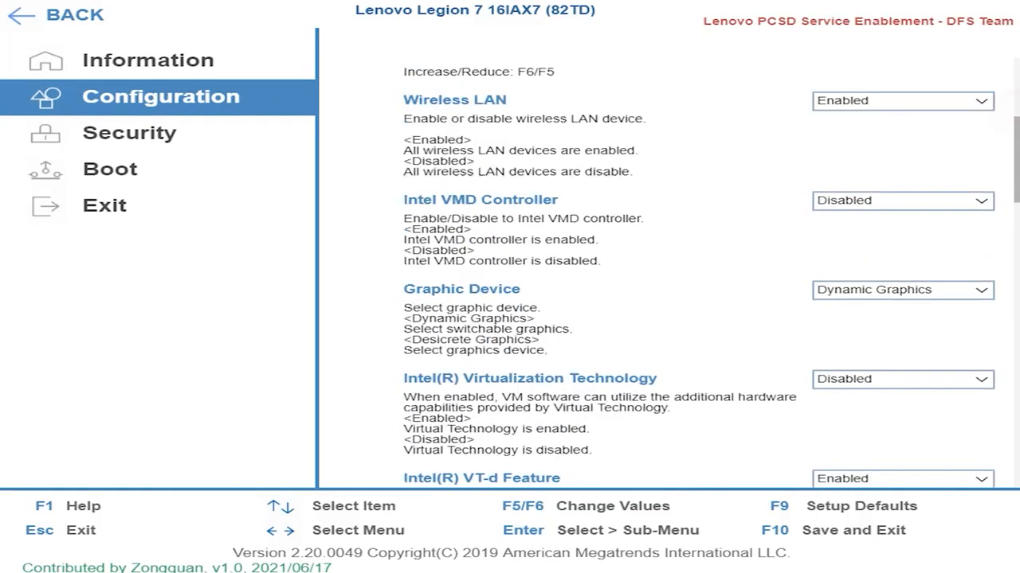
{"action": "scroll", "coordinate": [711, 273], "scroll_direction": "up", "scroll_amount": 1}
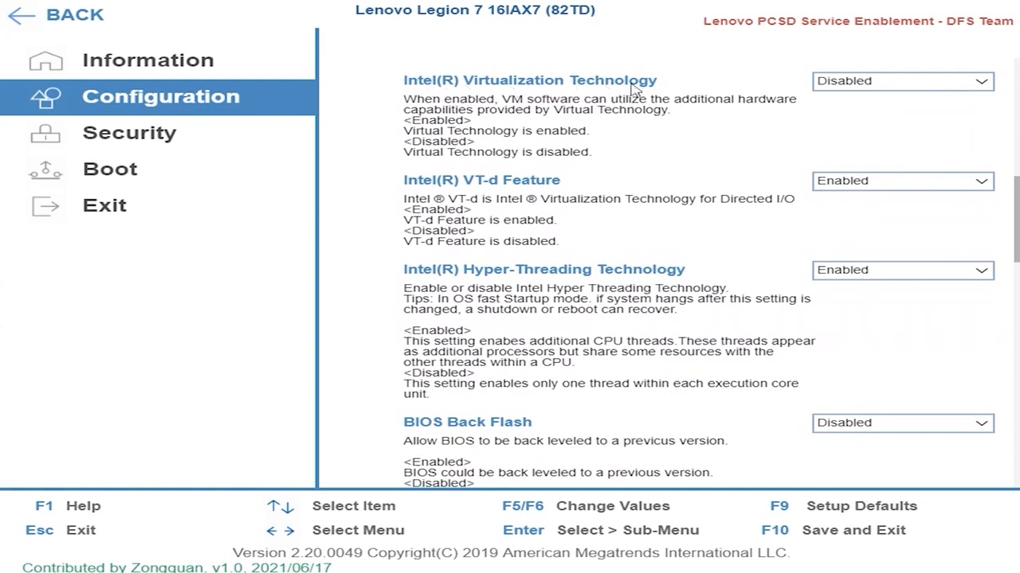
{"action": "left_click", "coordinate": [985, 83]}
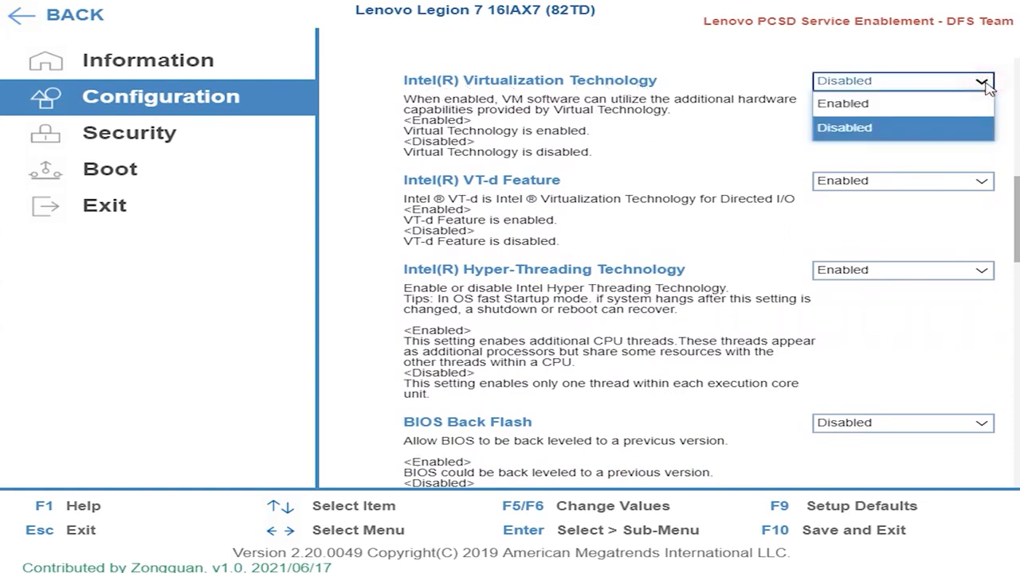
{"action": "left_click", "coordinate": [846, 106]}
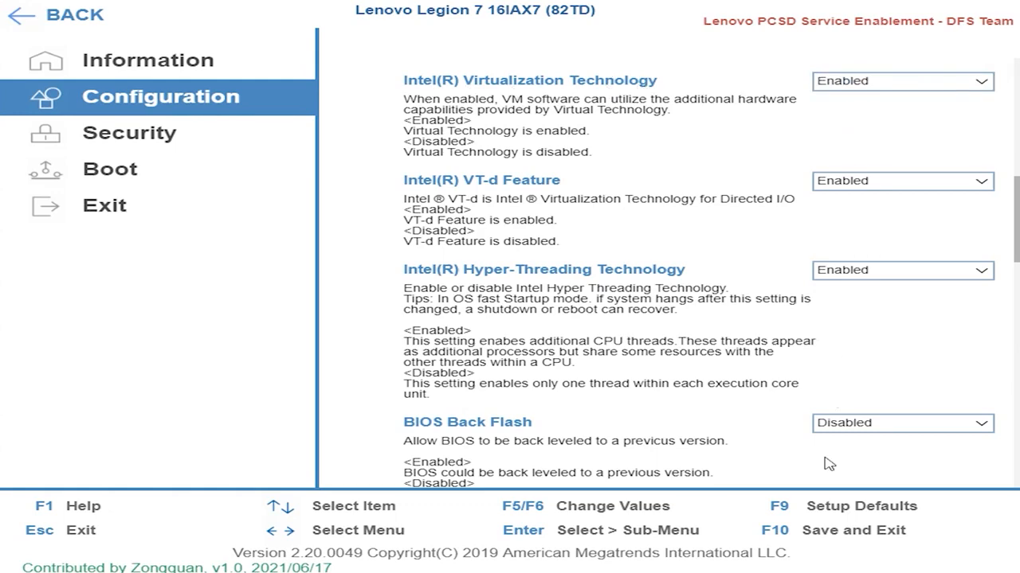
{"action": "left_click", "coordinate": [817, 530]}
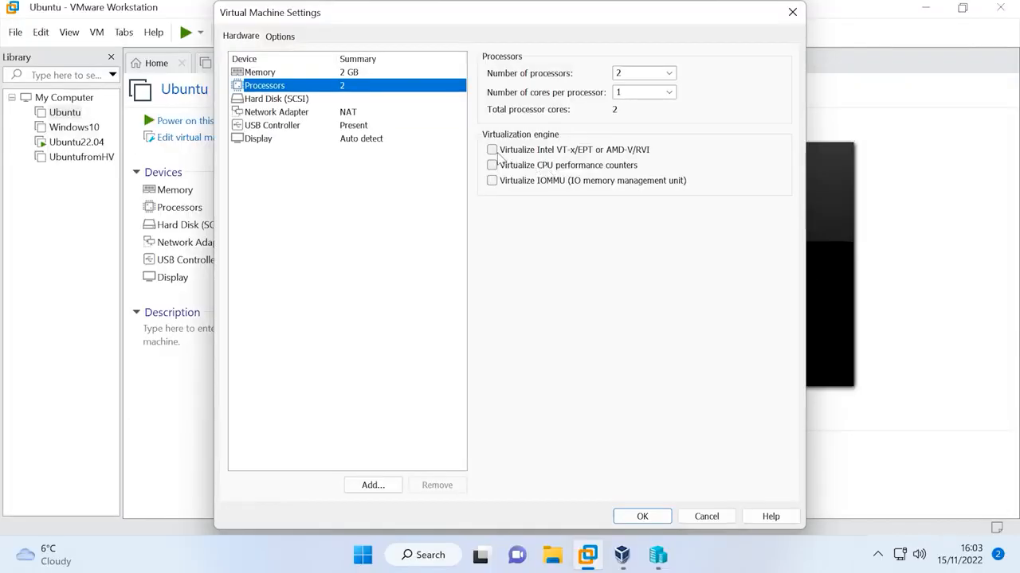
{"action": "left_click", "coordinate": [491, 151]}
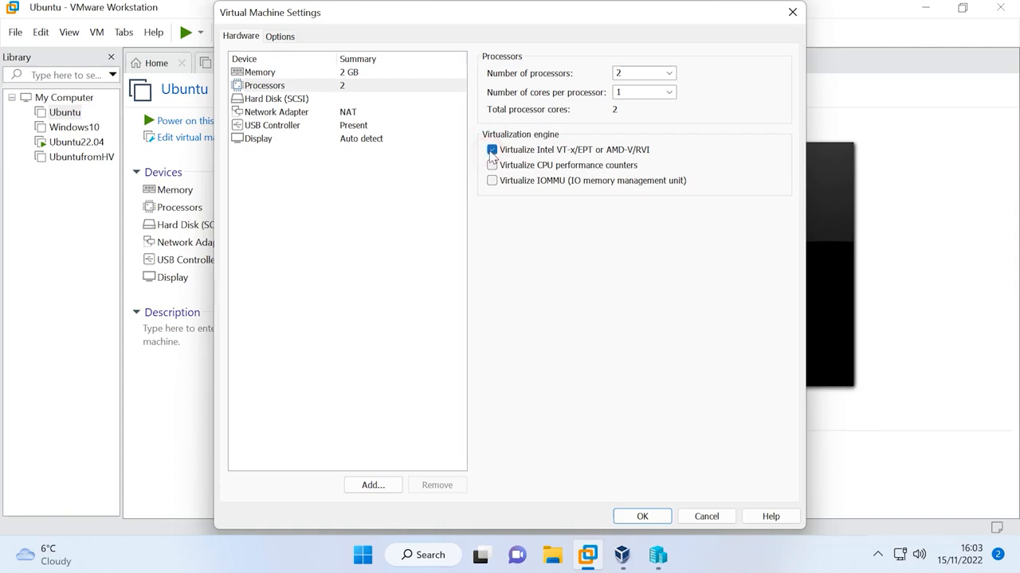